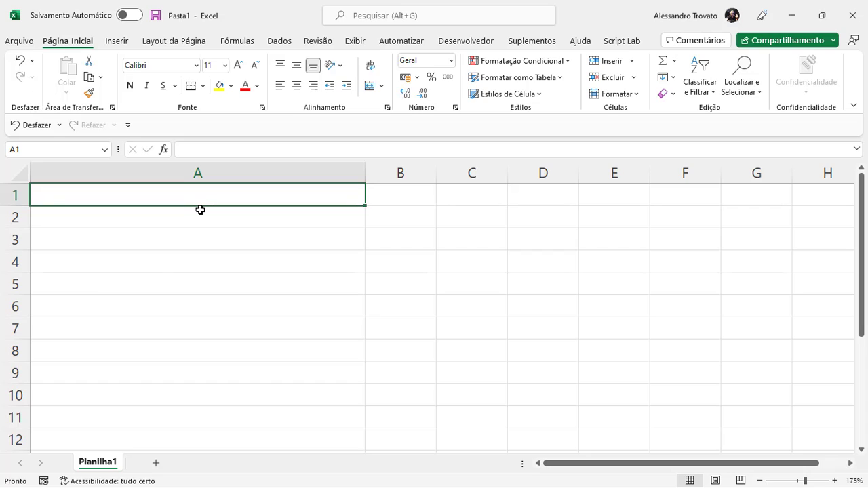
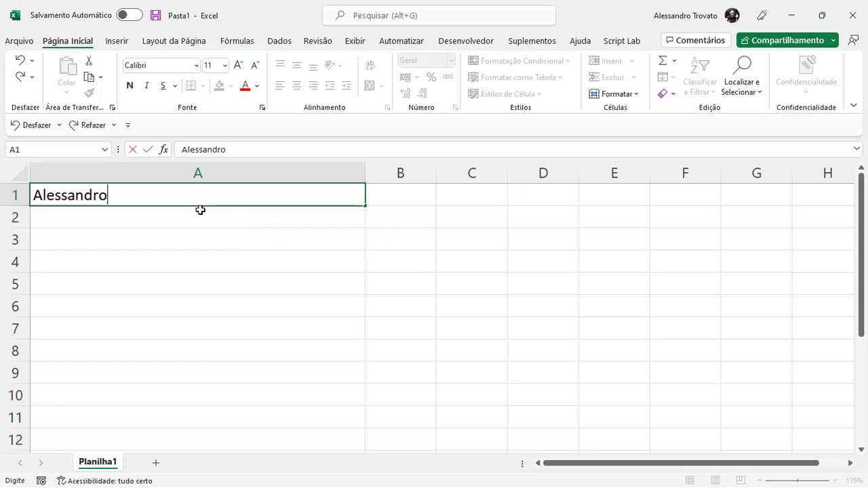
Enter the first name and surname in A1 on two lines, using Alt+Enter between them
{"action": "key", "text": "alt"}
{"action": "key", "text": "alt+Return"}
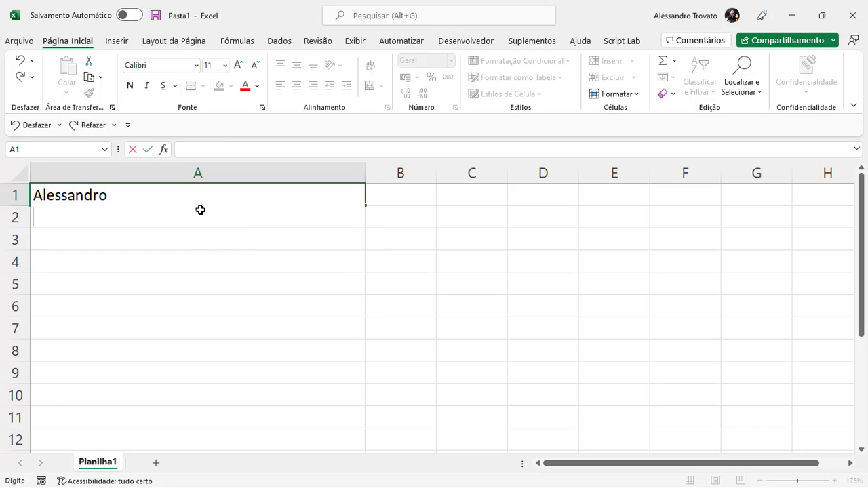
{"action": "left_click", "coordinate": [126, 179]}
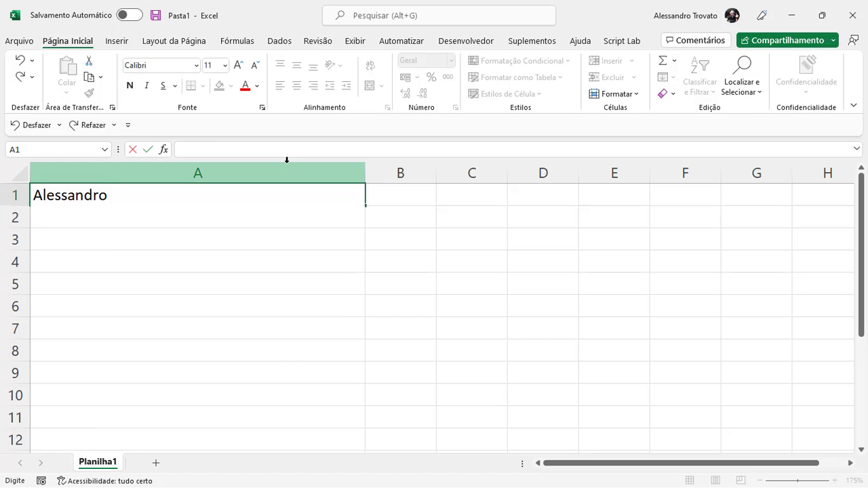
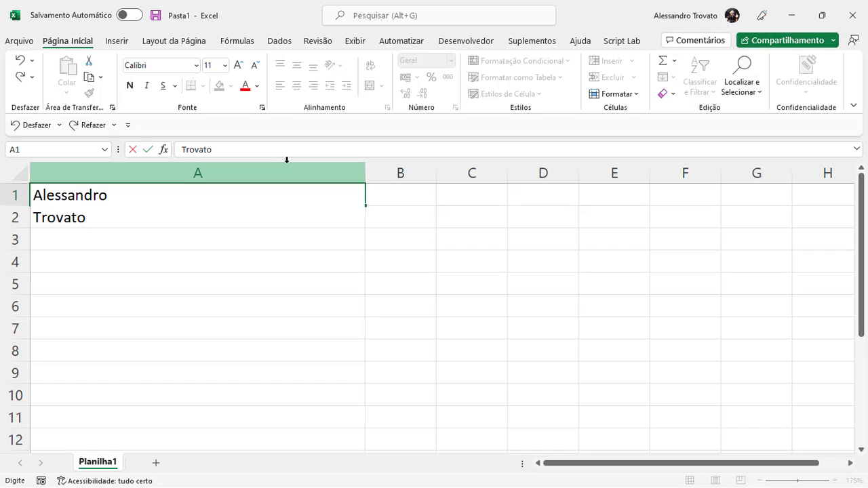
{"action": "key", "text": "Return"}
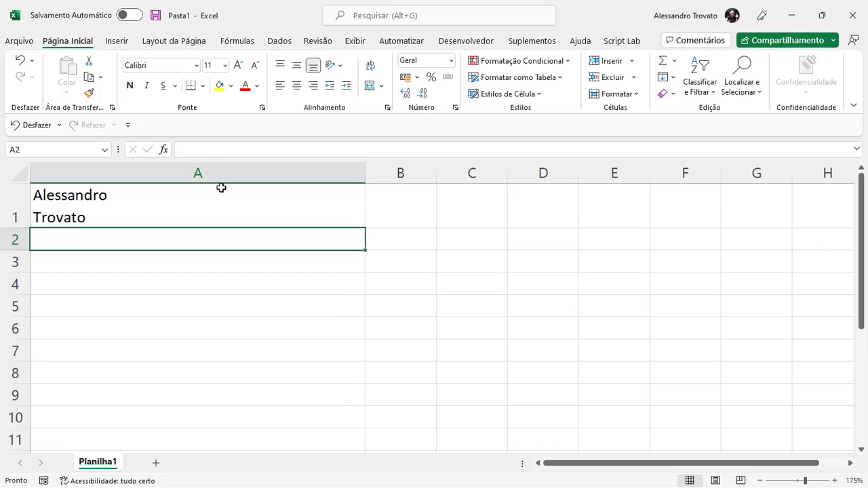
Resize column A by auto-fitting and dragging until the wrapped two-line name in A1 fits
{"action": "left_click", "coordinate": [188, 203]}
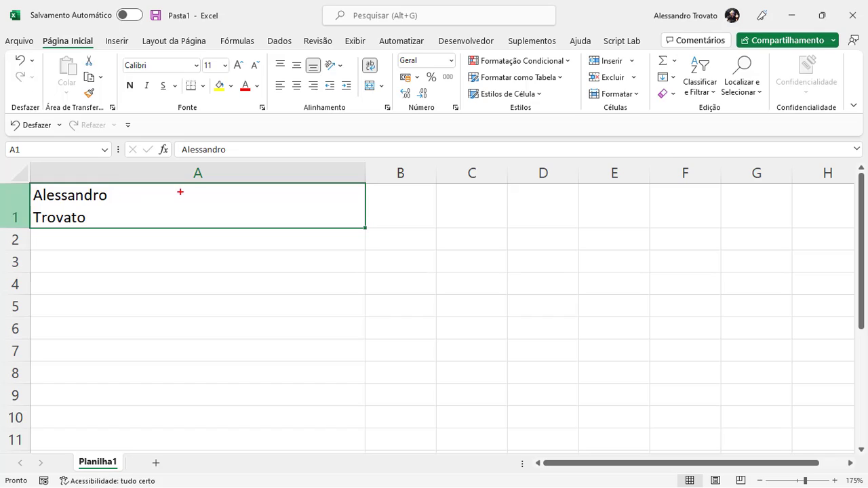
{"action": "left_click_drag", "start_coordinate": [348, 52], "coordinate": [393, 80]}
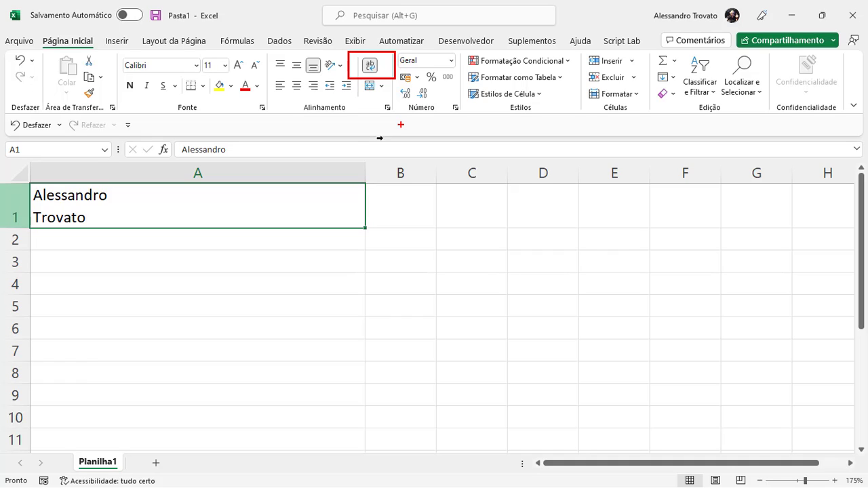
{"action": "double_click", "coordinate": [364, 173]}
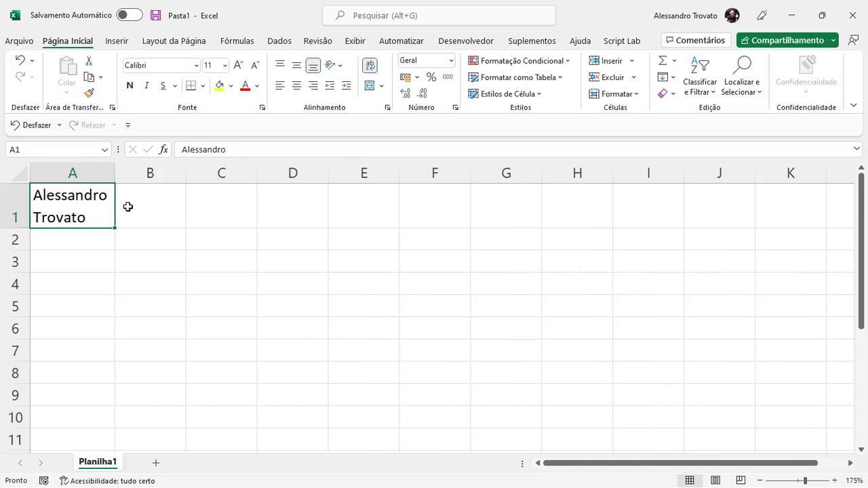
{"action": "left_click_drag", "start_coordinate": [115, 171], "coordinate": [318, 170]}
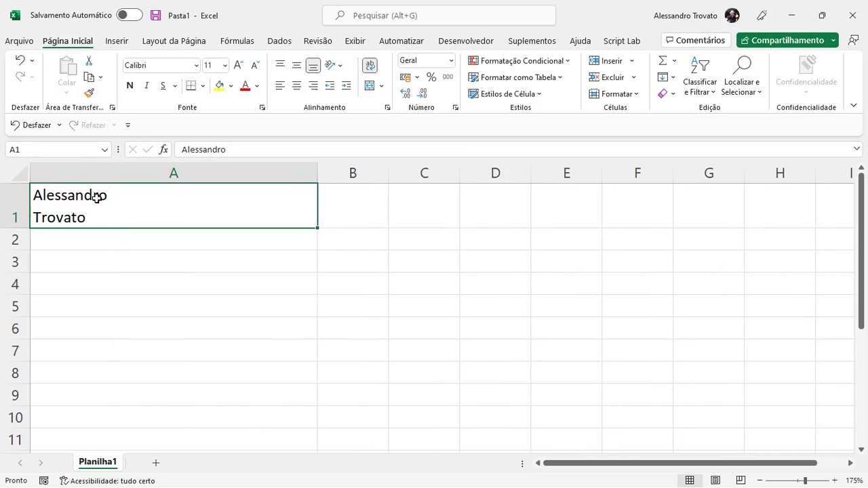
{"action": "left_click_drag", "start_coordinate": [318, 170], "coordinate": [138, 179]}
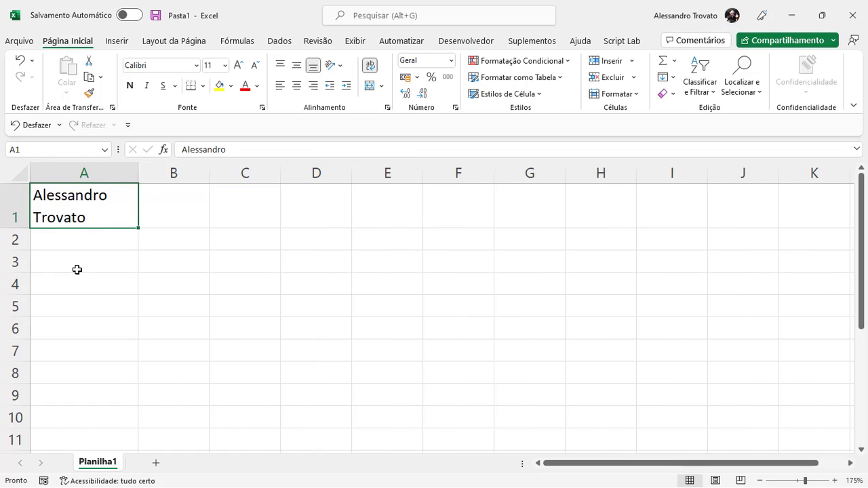
{"action": "left_click", "coordinate": [77, 270]}
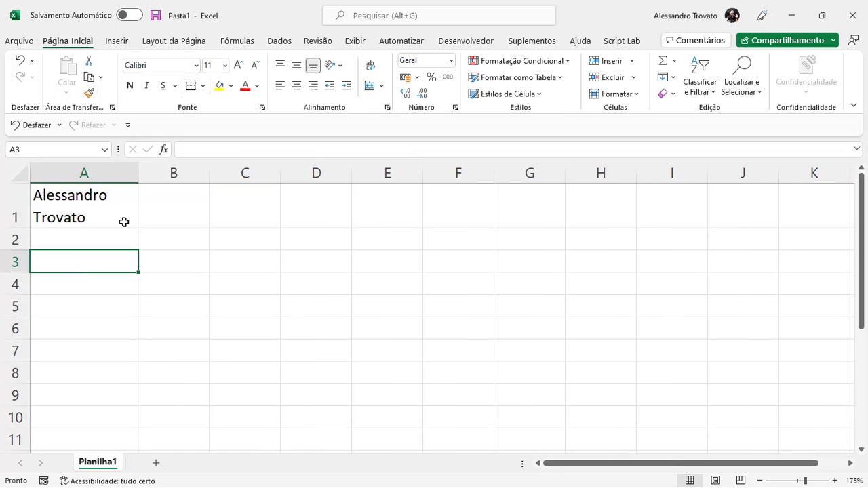
Enter -5 in A3, centre it, and widen column B
{"action": "type", "text": "-5"}
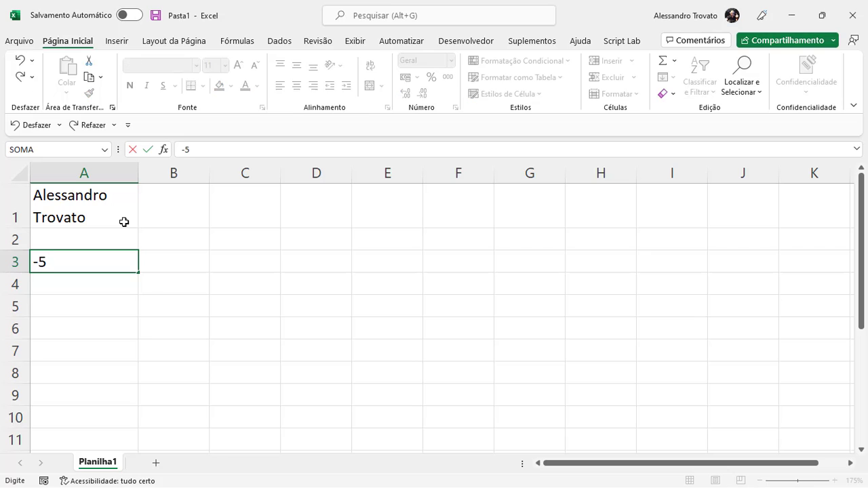
{"action": "key", "text": "Return"}
{"action": "key", "text": "Up"}
{"action": "key", "text": "Right"}
{"action": "key", "text": "Left"}
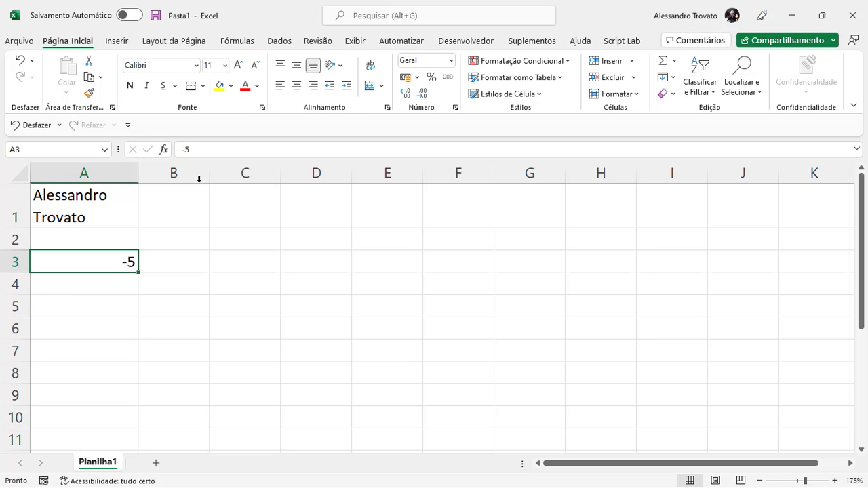
{"action": "left_click", "coordinate": [299, 88]}
{"action": "left_click", "coordinate": [194, 265]}
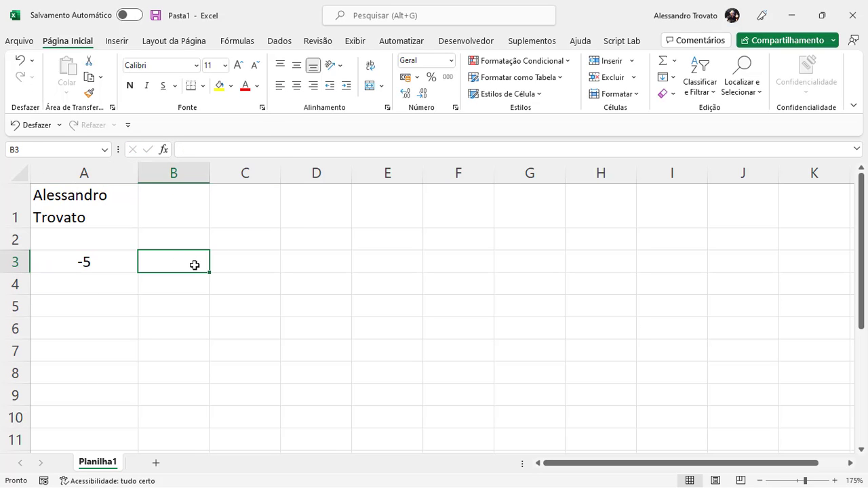
{"action": "left_click_drag", "start_coordinate": [209, 172], "coordinate": [351, 169]}
Build the three-line formula =SE(A3<0;"NEGATIVO";"POSITIVO") in B3, which displays NEGATIVO
{"action": "type", "text": "=se"}
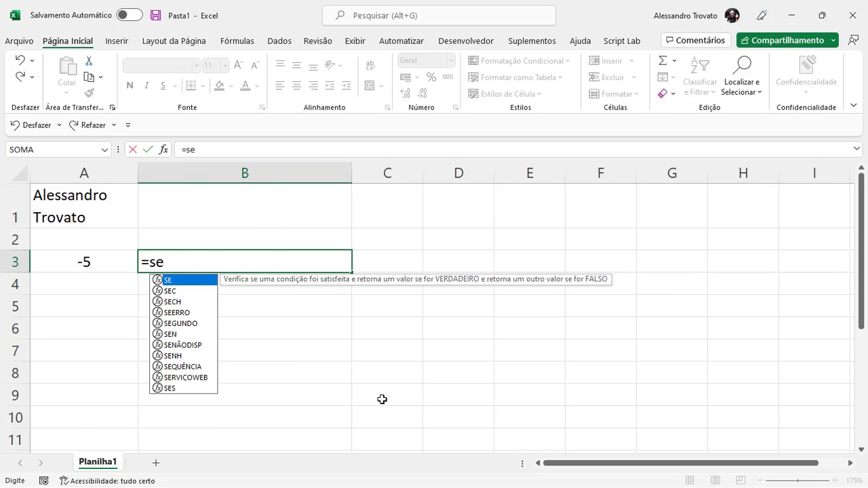
{"action": "key", "text": "Tab"}
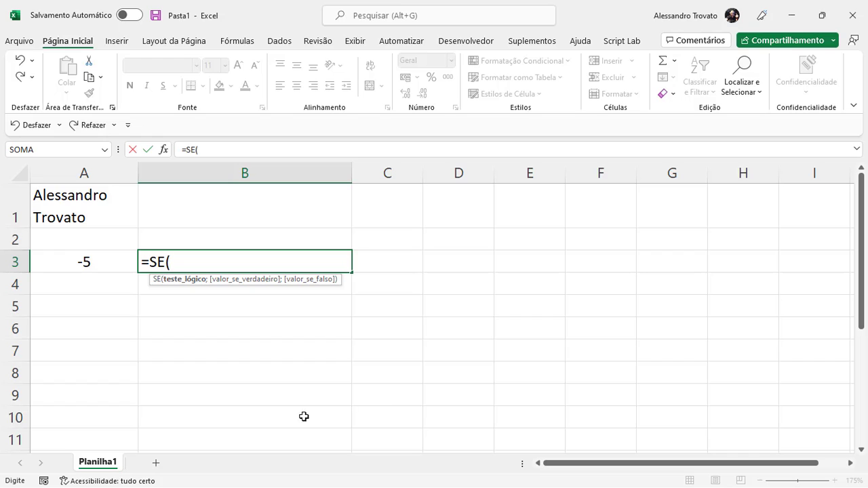
{"action": "left_click", "coordinate": [84, 261]}
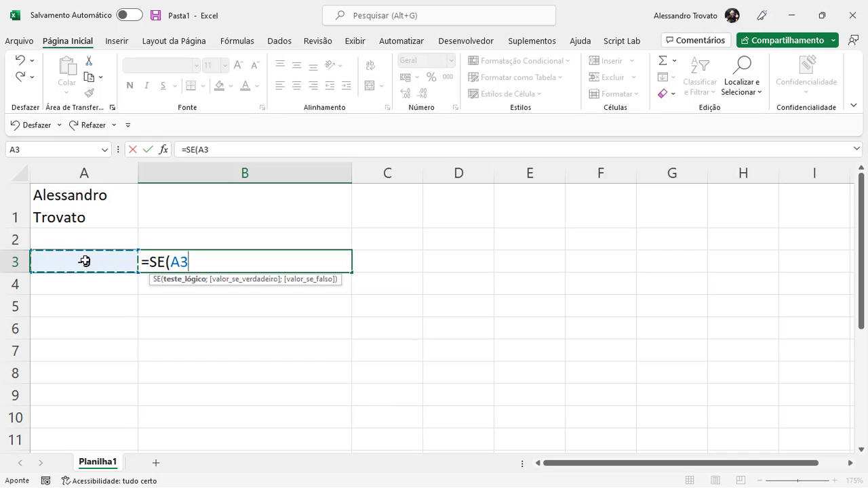
{"action": "type", "text": "<"}
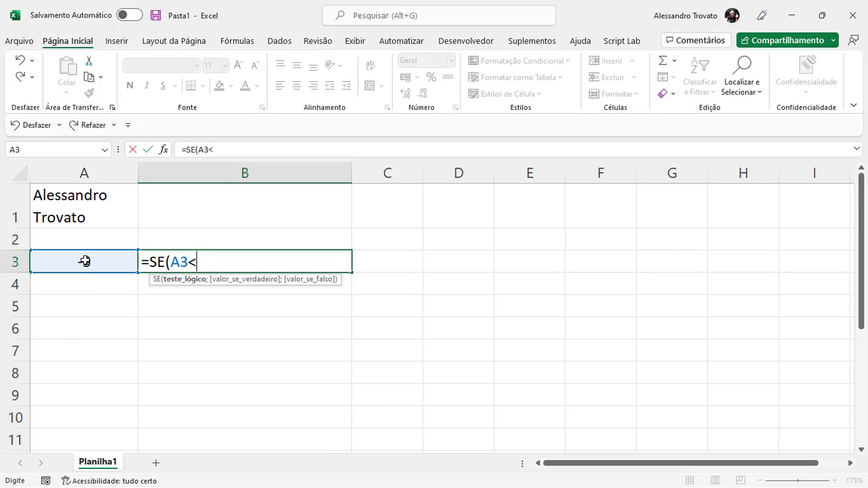
{"action": "type", "text": "0;"}
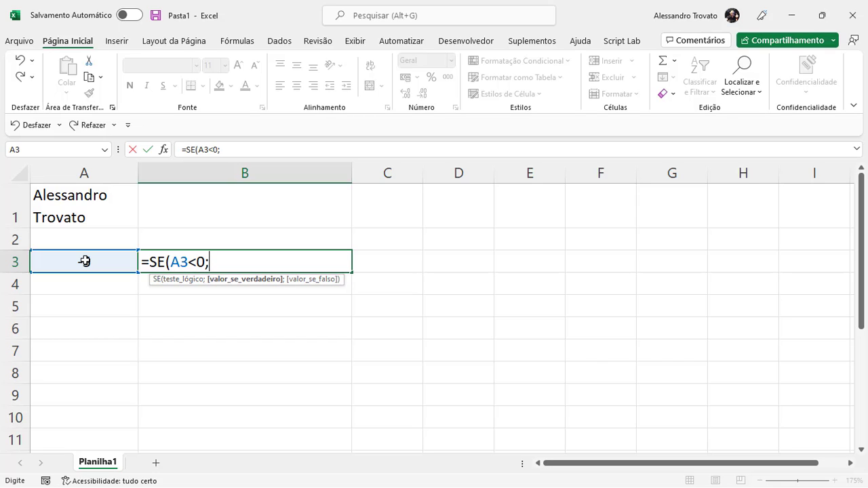
{"action": "key", "text": "alt+Return"}
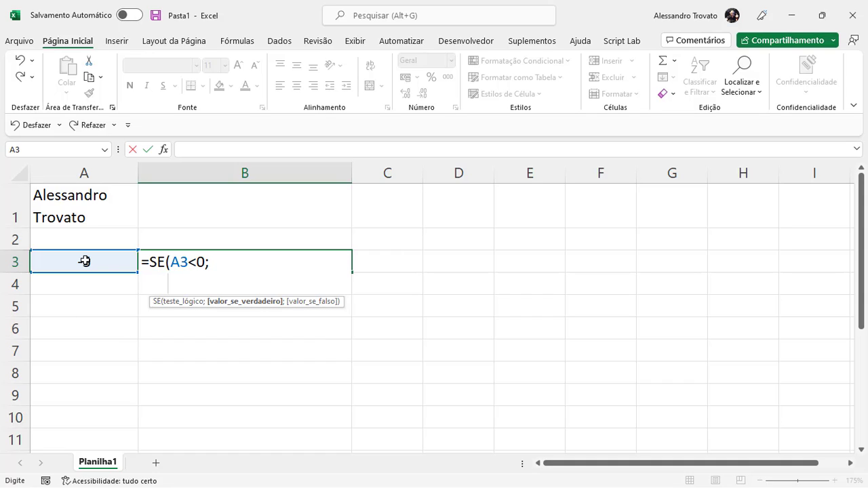
{"action": "type", "text": "\"NEGATIVO\";"}
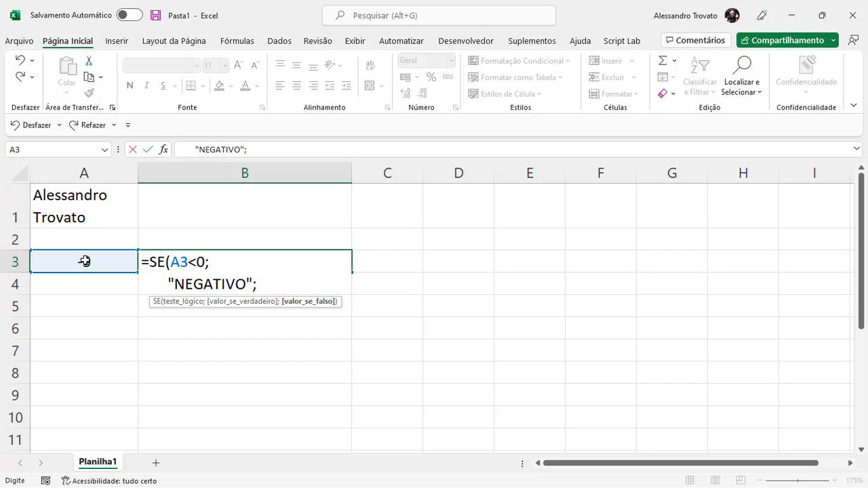
{"action": "key", "text": "alt+Return"}
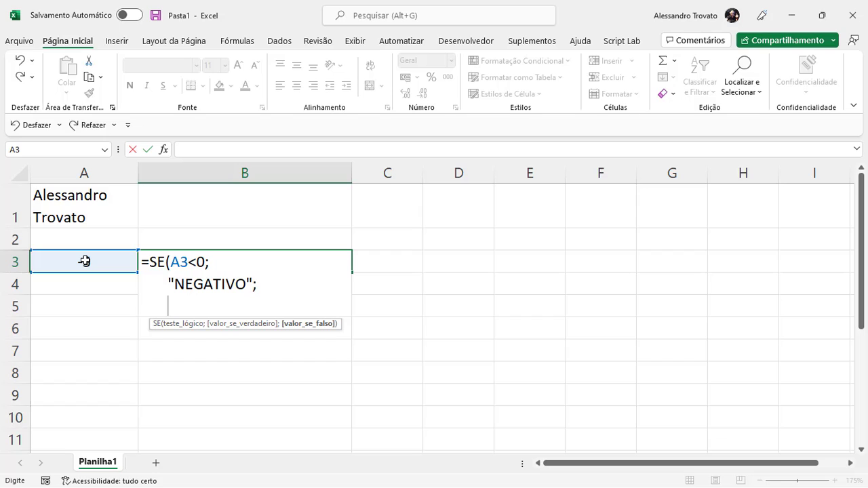
{"action": "type", "text": "\"POSITIVO\""}
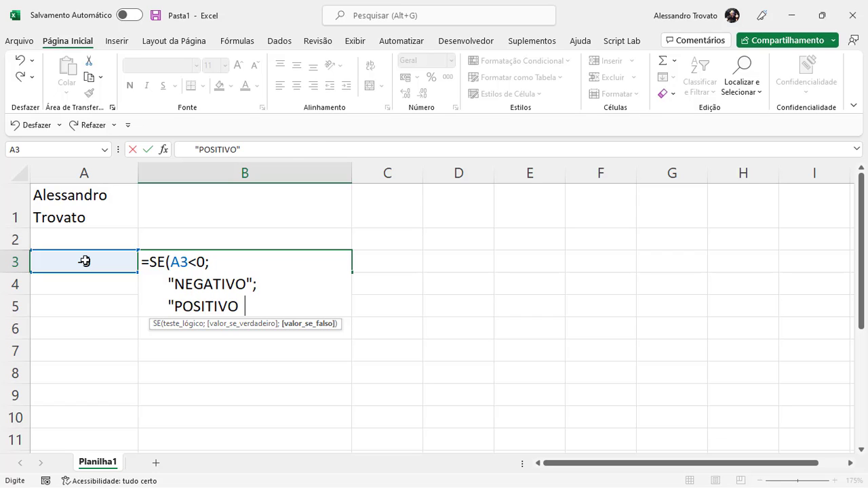
{"action": "type", "text": ")"}
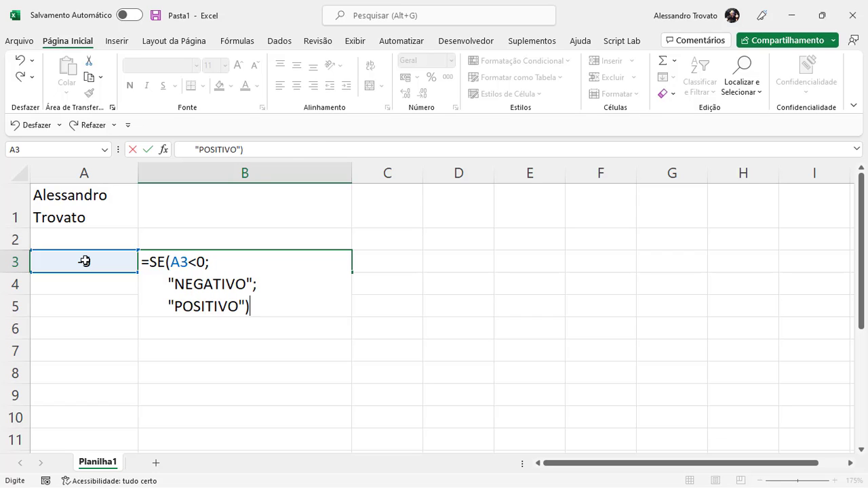
{"action": "key", "text": "Return"}
{"action": "key", "text": "Up"}
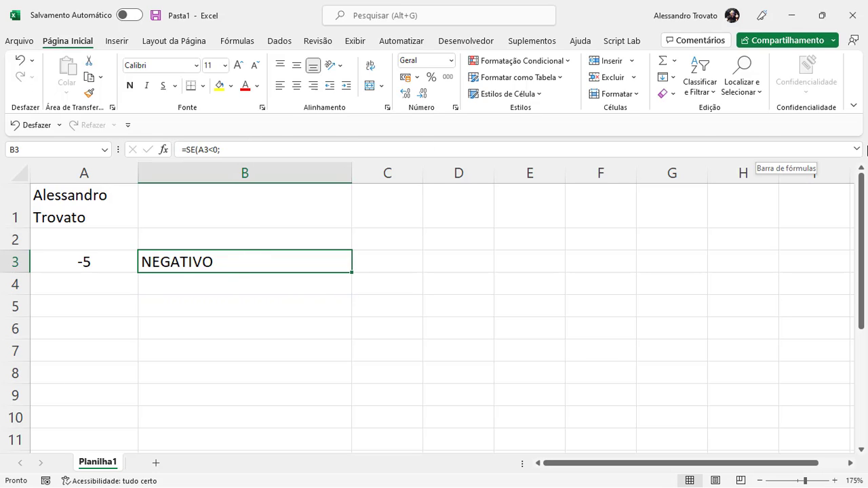
Expand the formula bar to view all three lines of B3's SE formula, then select A1
{"action": "left_click", "coordinate": [857, 148]}
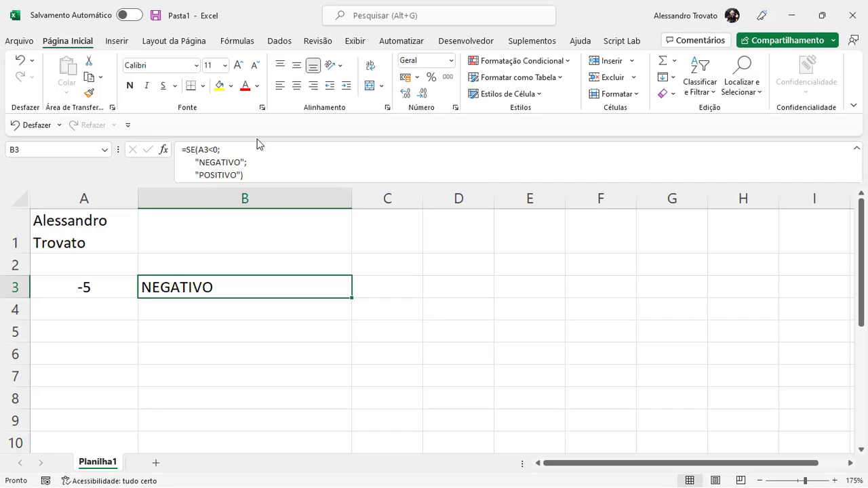
{"action": "left_click_drag", "start_coordinate": [229, 144], "coordinate": [259, 128]}
{"action": "left_click_drag", "start_coordinate": [250, 159], "coordinate": [303, 142]}
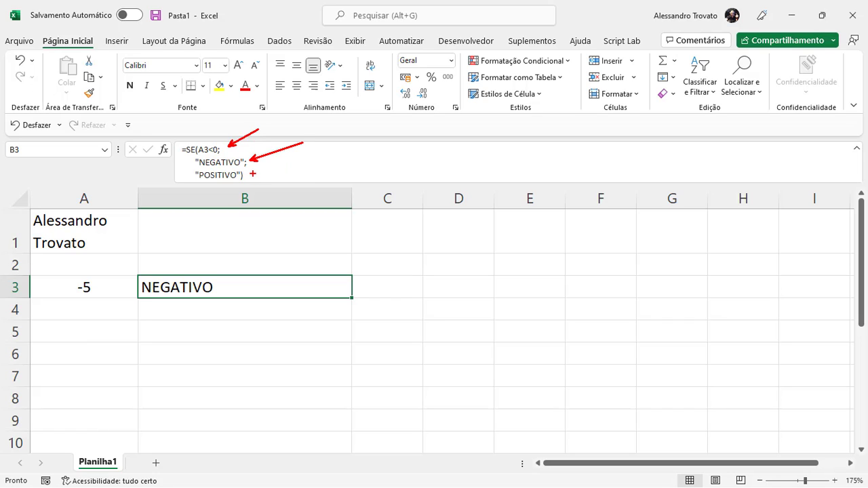
{"action": "left_click_drag", "start_coordinate": [252, 174], "coordinate": [311, 162]}
{"action": "mouse_move", "coordinate": [225, 137]}
{"action": "left_mouse_down"}
{"action": "mouse_move", "coordinate": [162, 130]}
{"action": "mouse_move", "coordinate": [234, 135]}
{"action": "left_mouse_up"}
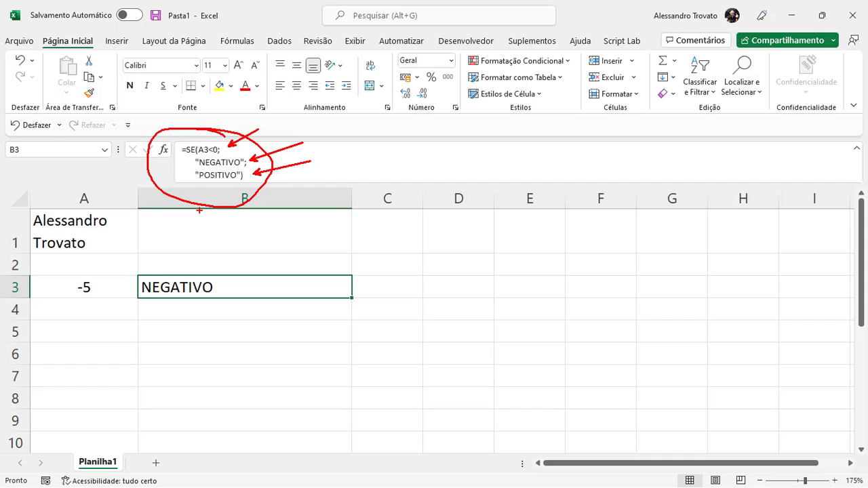
{"action": "key", "text": "Escape"}
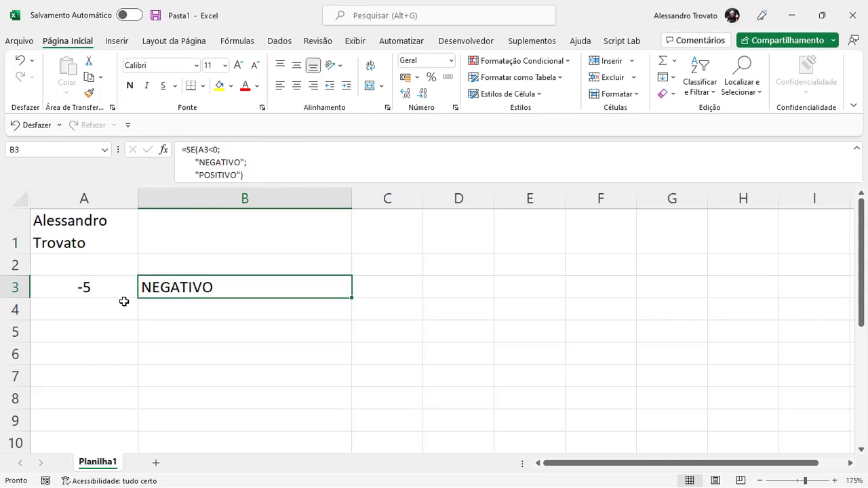
{"action": "left_click", "coordinate": [93, 221]}
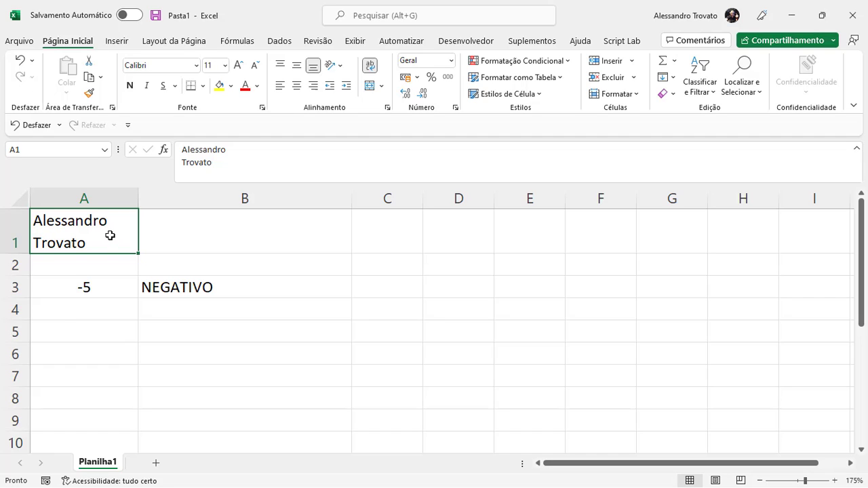
Type the first name in A5 and the surname in A6 as separate cells
{"action": "left_click", "coordinate": [120, 340]}
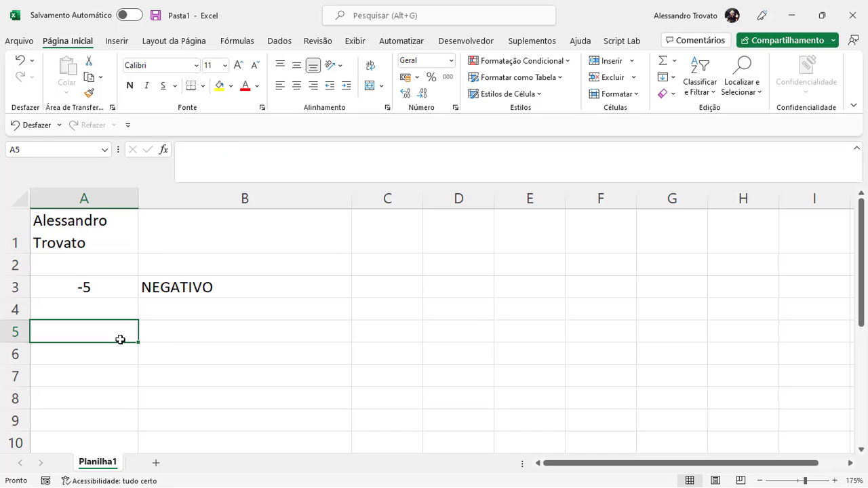
{"action": "type", "text": "aLES"}
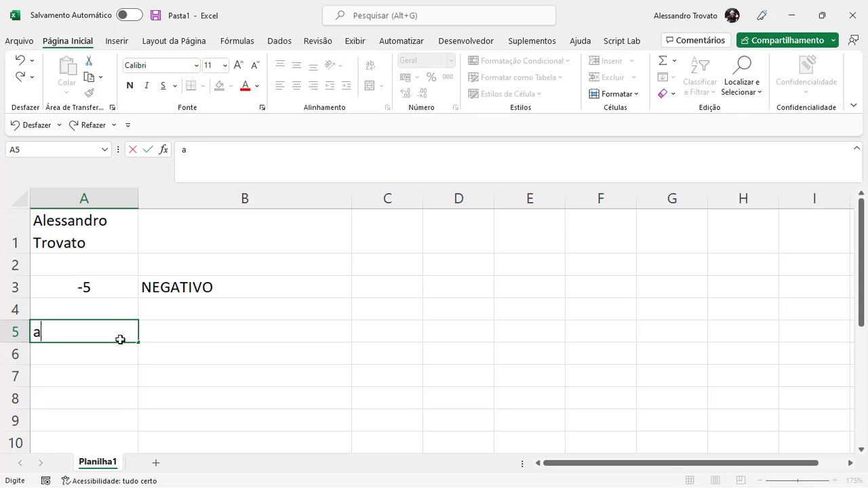
{"action": "key", "text": "BackSpace"}
{"action": "key", "text": "BackSpace"}
{"action": "key", "text": "BackSpace"}
{"action": "key", "text": "BackSpace"}
{"action": "key", "text": "Return"}
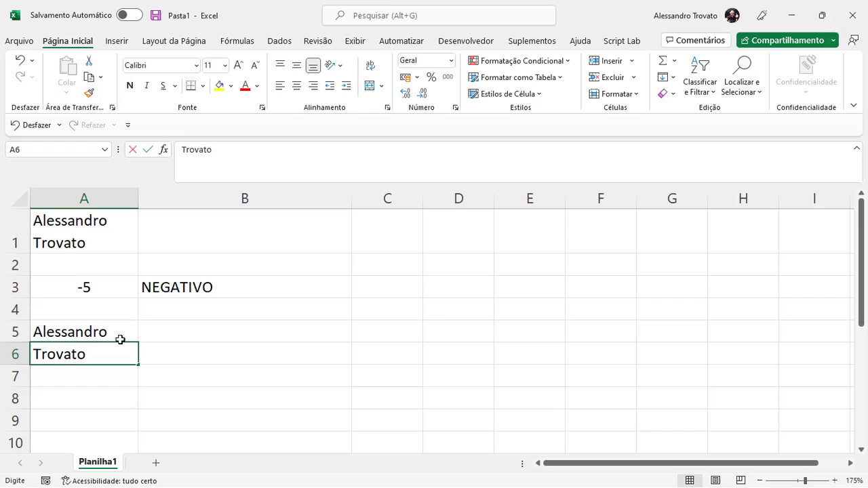
{"action": "key", "text": "Return"}
{"action": "scroll", "coordinate": [120, 339], "scroll_direction": "down", "scroll_amount": 1}
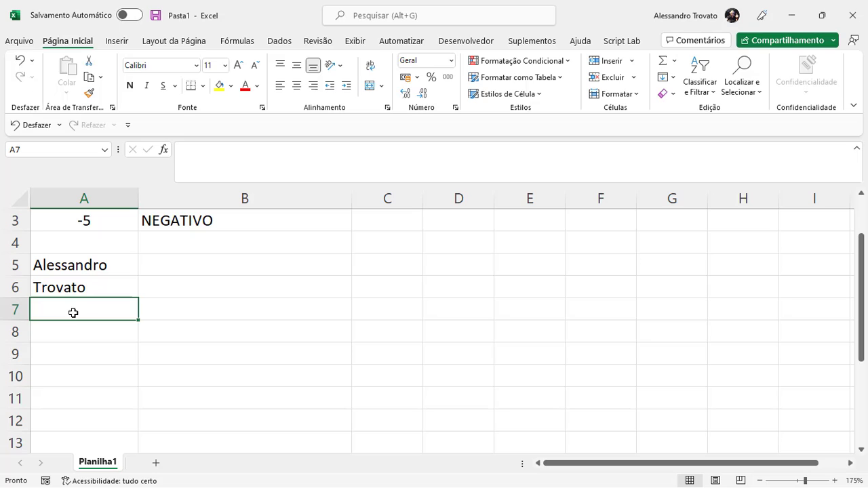
Widen column A and bring the name rows back into view
{"action": "left_click_drag", "start_coordinate": [140, 198], "coordinate": [287, 199]}
{"action": "scroll", "coordinate": [250, 280], "scroll_direction": "down", "scroll_amount": 1}
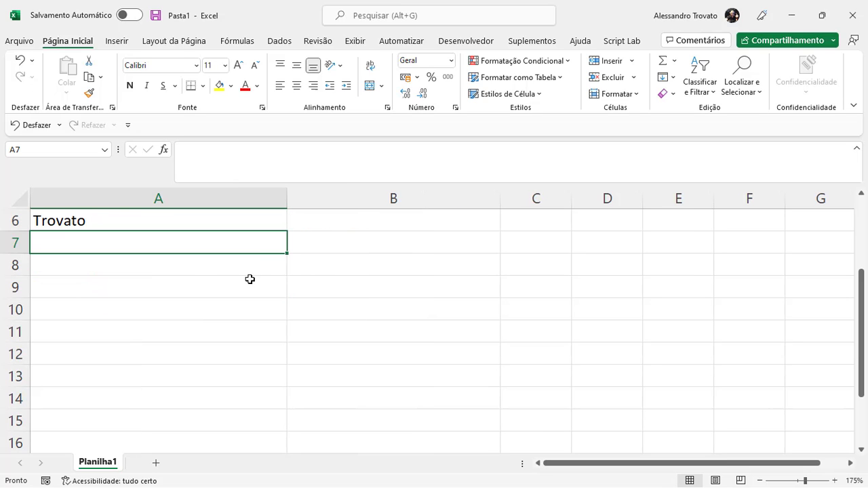
{"action": "left_click", "coordinate": [862, 196]}
Enter =A5&" "&A6 in A8 to join the first name and surname with a space
{"action": "left_click", "coordinate": [117, 291]}
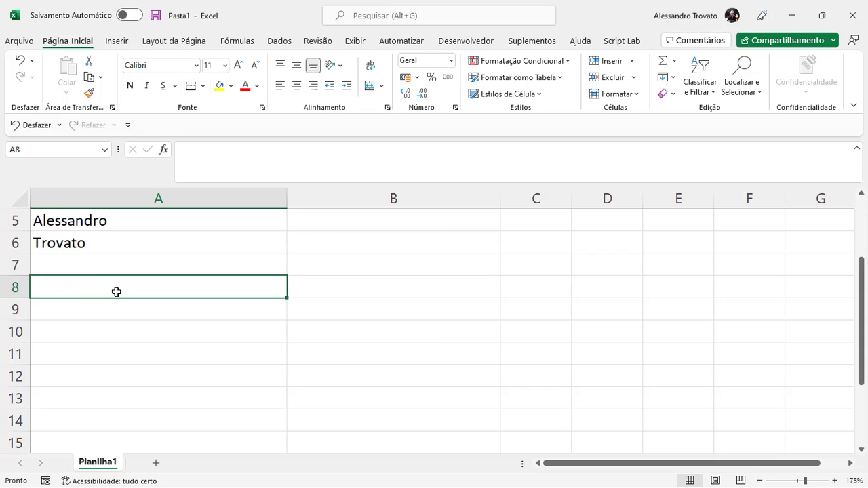
{"action": "type", "text": "="}
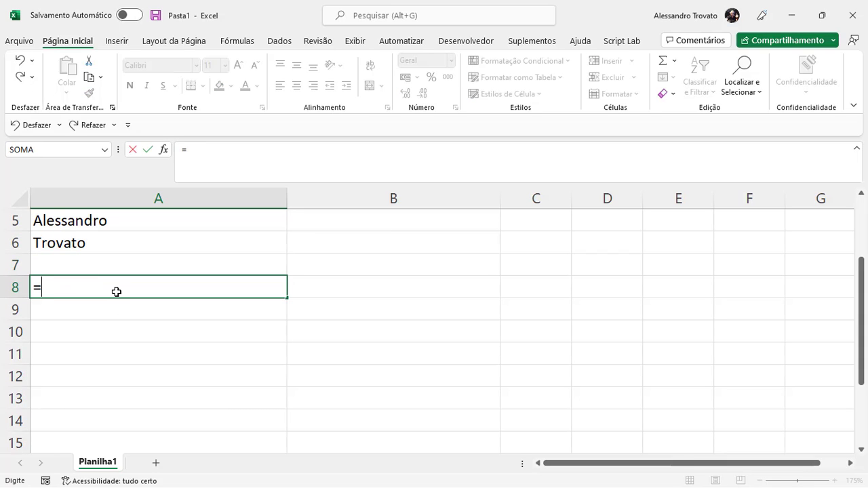
{"action": "left_click", "coordinate": [61, 227]}
{"action": "type", "text": "&"}
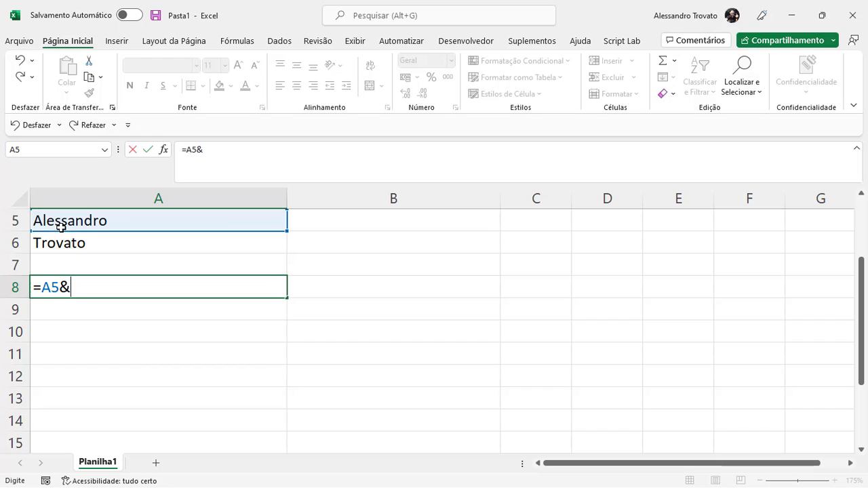
{"action": "type", "text": "\" \"&"}
{"action": "left_click", "coordinate": [80, 246]}
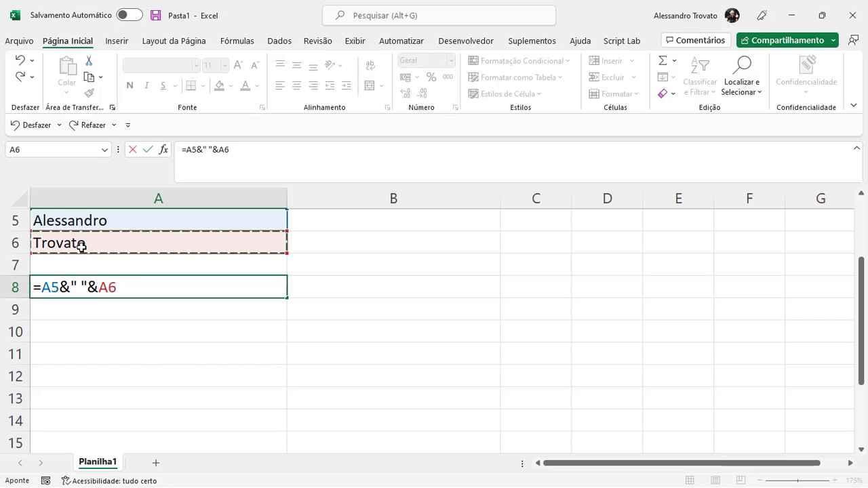
{"action": "key", "text": "Return"}
{"action": "key", "text": "Up"}
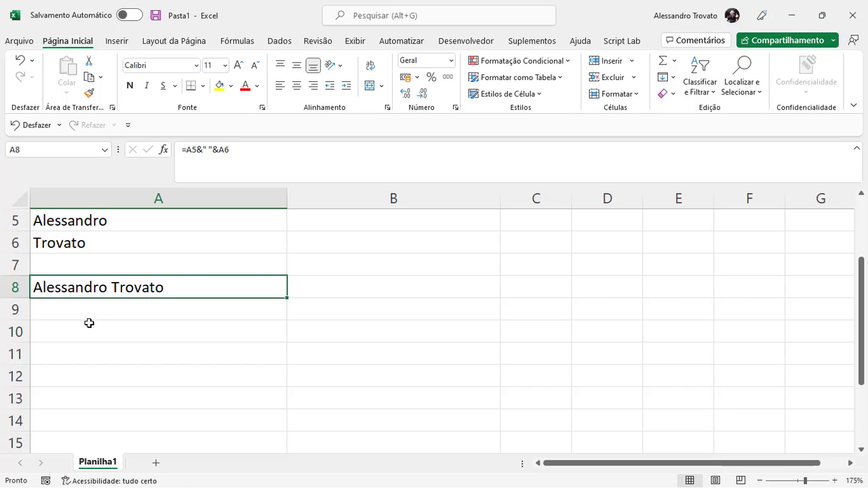
Edit A8's formula to replace the space separator with CARACT(10) between A5 and A6
{"action": "double_click", "coordinate": [116, 280]}
{"action": "left_click_drag", "start_coordinate": [99, 286], "coordinate": [60, 287]}
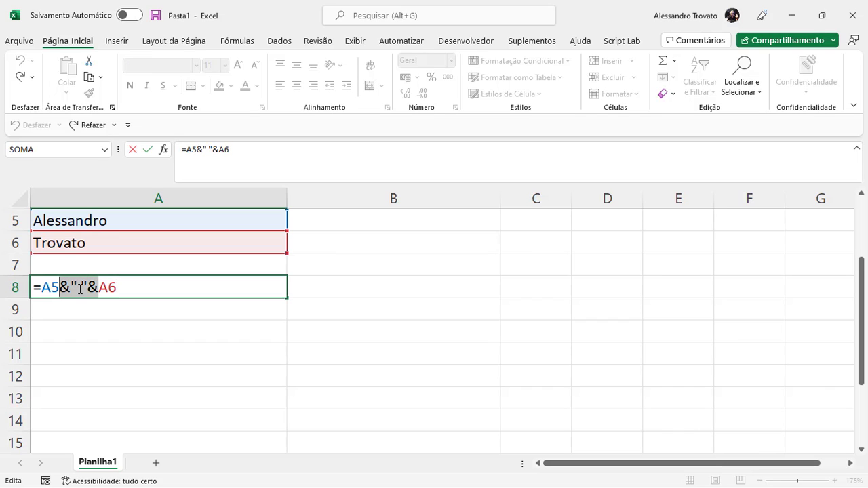
{"action": "left_click", "coordinate": [80, 289]}
{"action": "key", "text": "shift+Left"}
{"action": "key", "text": "shift+Left"}
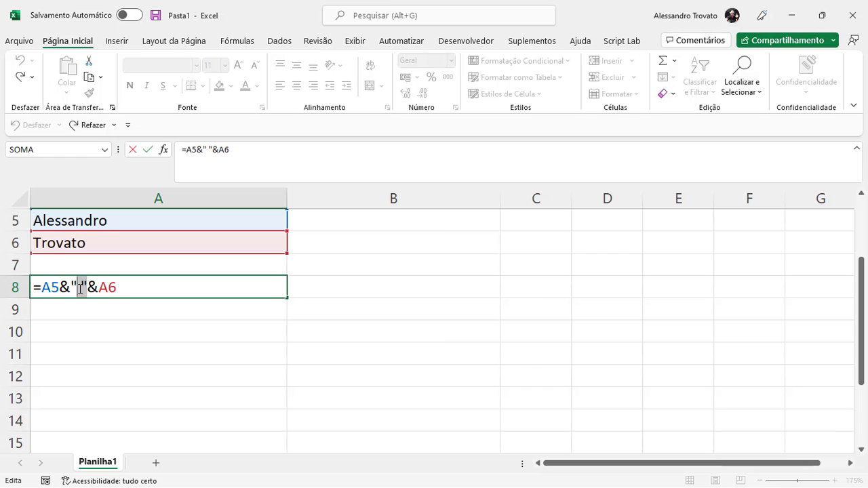
{"action": "key", "text": "shift+Left"}
{"action": "type", "text": "conc"}
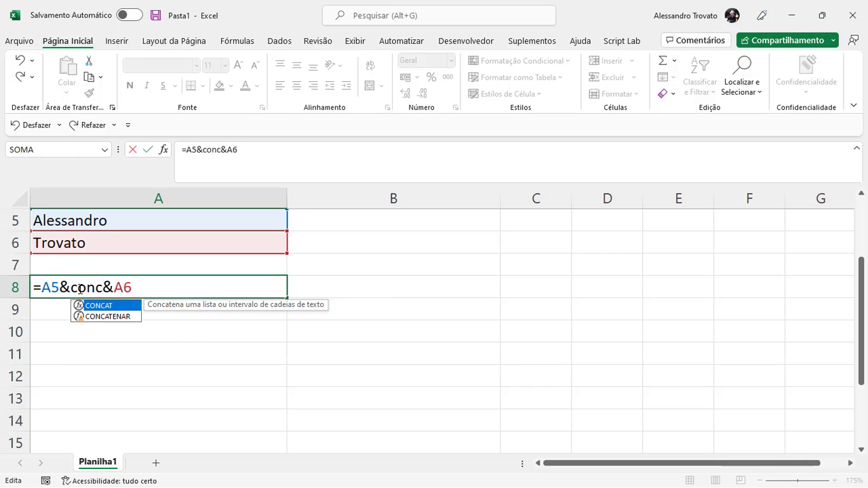
{"action": "key", "text": "BackSpace"}
{"action": "key", "text": "BackSpace"}
{"action": "key", "text": "BackSpace"}
{"action": "key", "text": "BackSpace"}
{"action": "type", "text": "carac"}
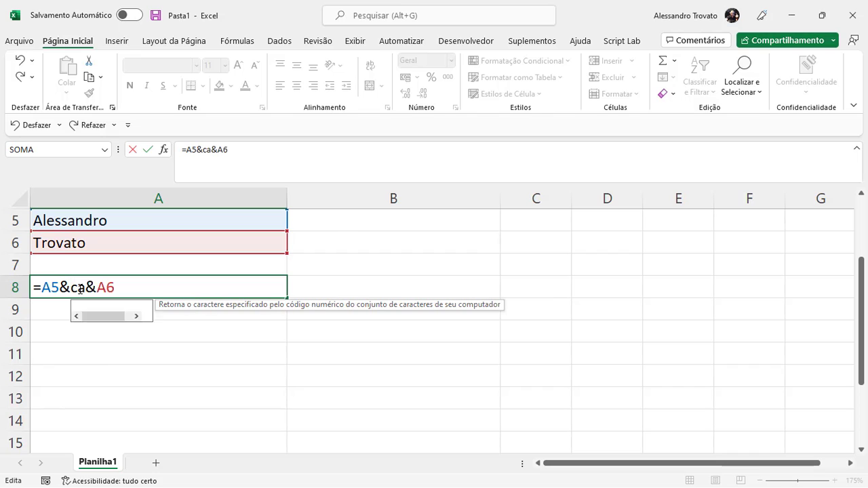
{"action": "type", "text": "t"}
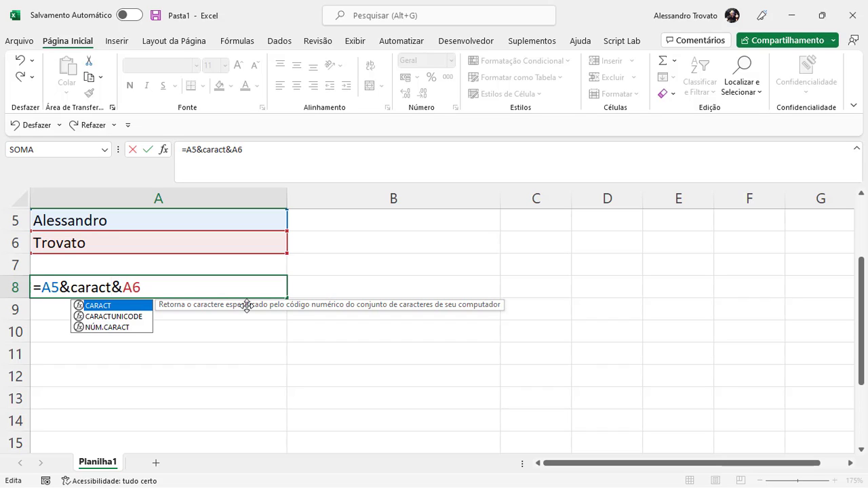
{"action": "type", "text": "(10"}
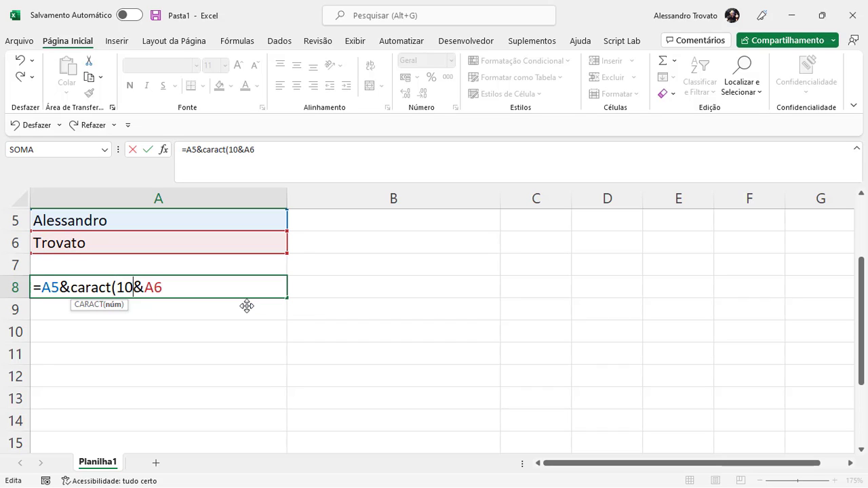
{"action": "type", "text": ")"}
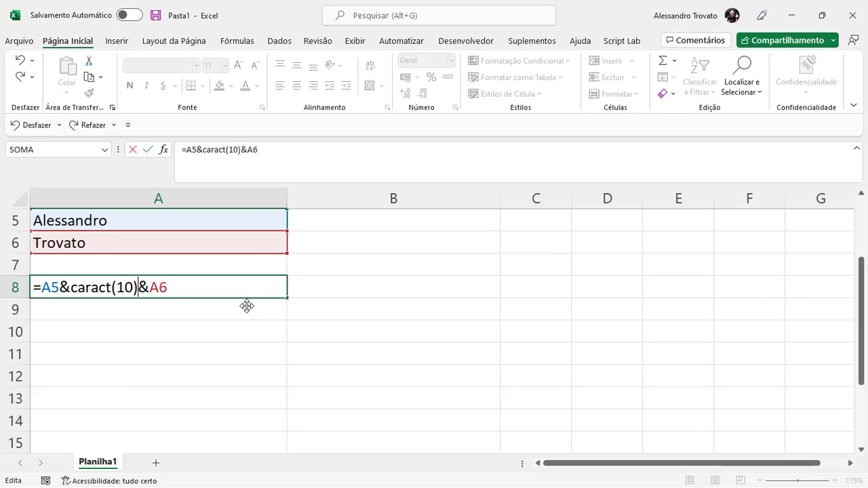
Commit A8's formula and turn on Wrap Text so the name shows on two lines
{"action": "key", "text": "Return"}
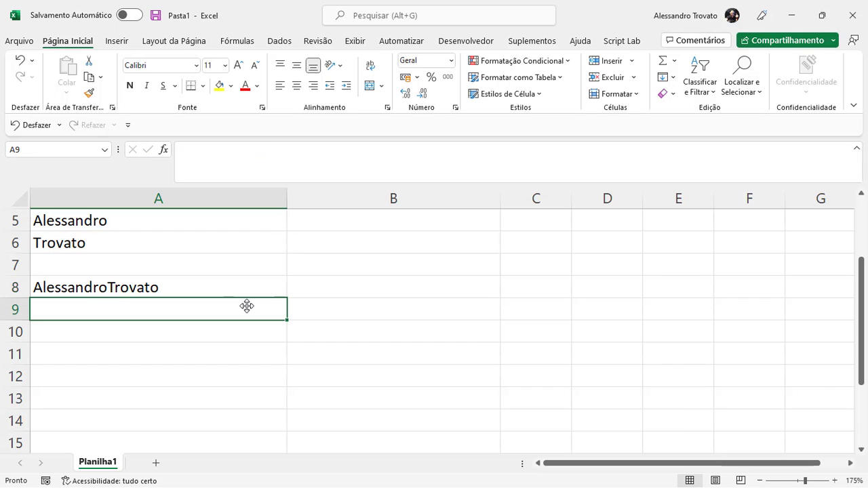
{"action": "key", "text": "Up"}
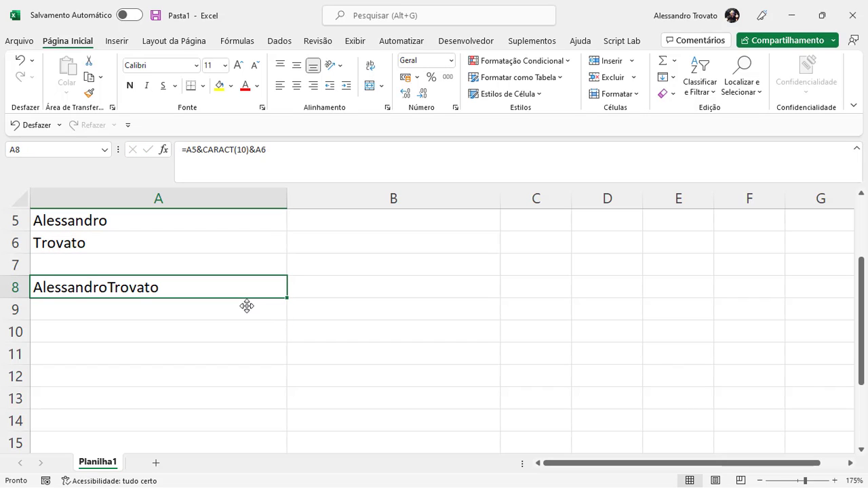
{"action": "left_click", "coordinate": [372, 68]}
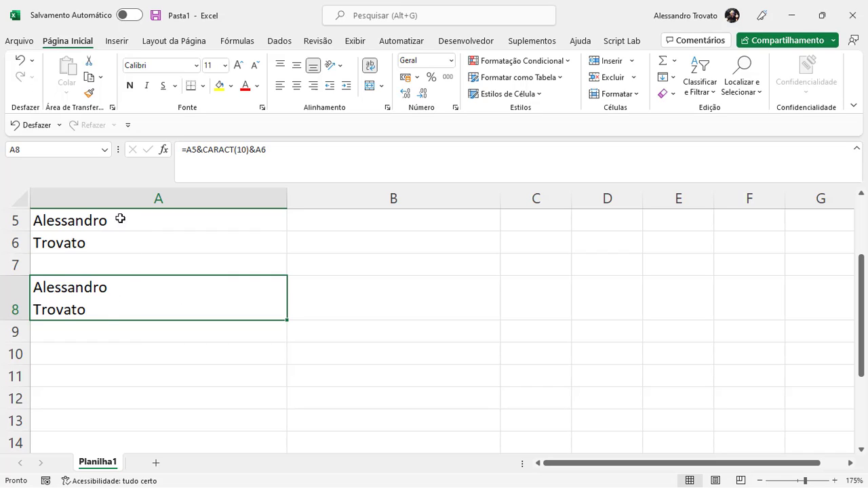
Review the CARACT(10) part of A8's formula, then open the Visual Basic editor with Alt+F11
{"action": "double_click", "coordinate": [116, 299]}
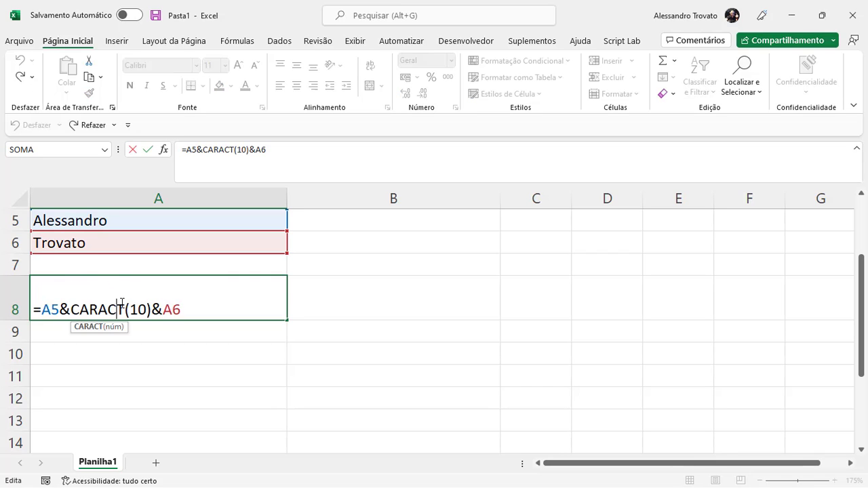
{"action": "left_click_drag", "start_coordinate": [151, 309], "coordinate": [71, 309]}
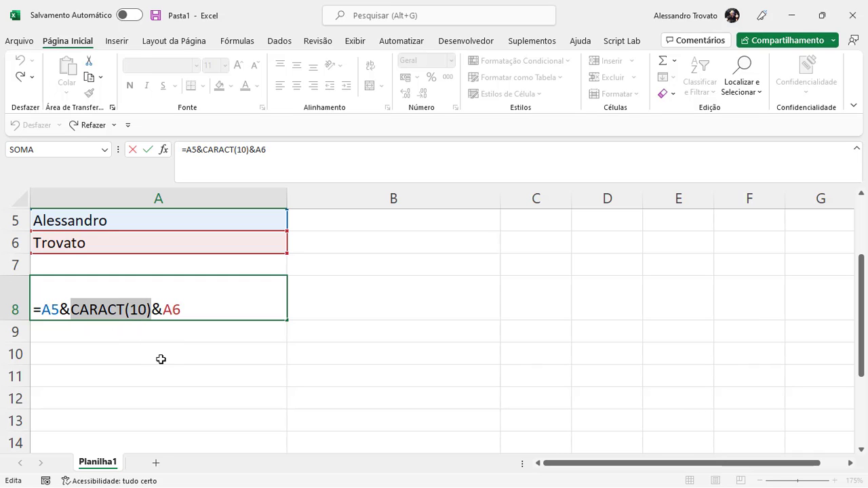
{"action": "key", "text": "ctrl+Return"}
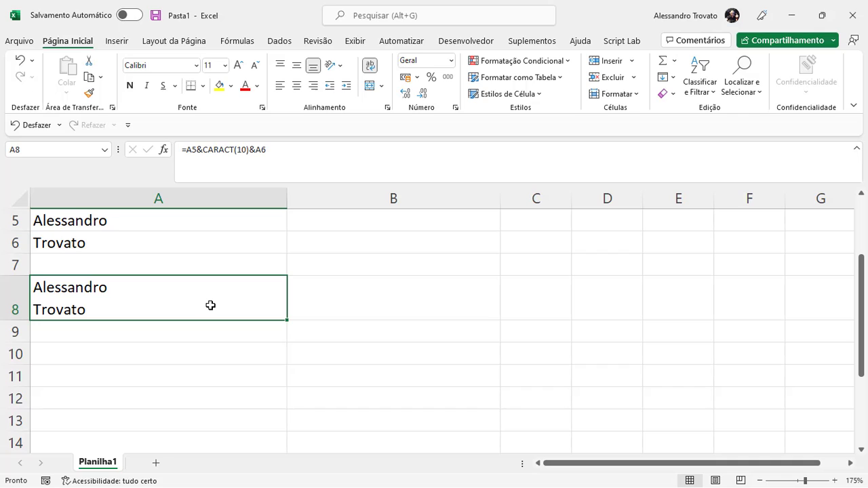
{"action": "key", "text": "alt+F11"}
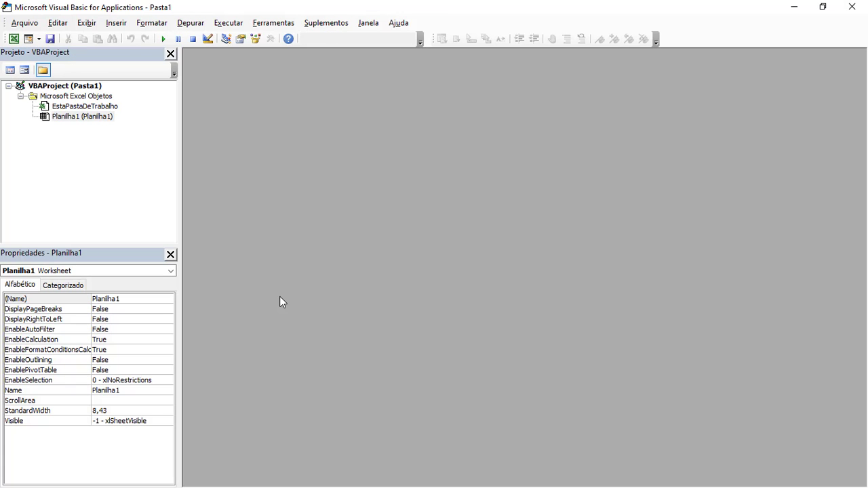
Run msgbox "Esta é a linha 1" & chr(13) & "Esta é a linha 2" in the Immediate window
{"action": "key", "text": "ctrl+g"}
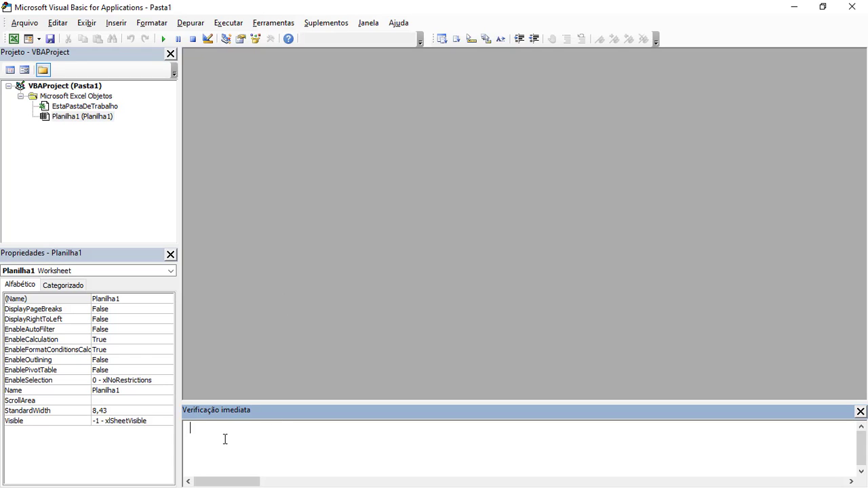
{"action": "type", "text": "chr(13)"}
{"action": "type", "text": "msgbox \""}
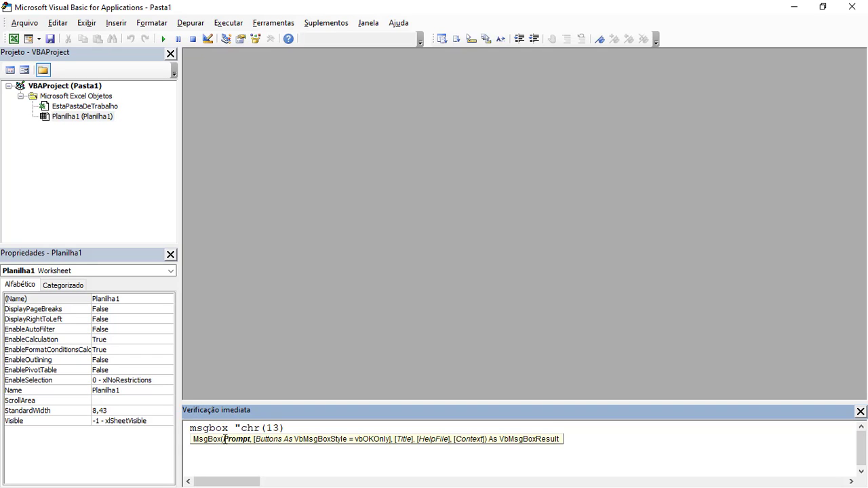
{"action": "type", "text": "Esta é a linha 1\" &"}
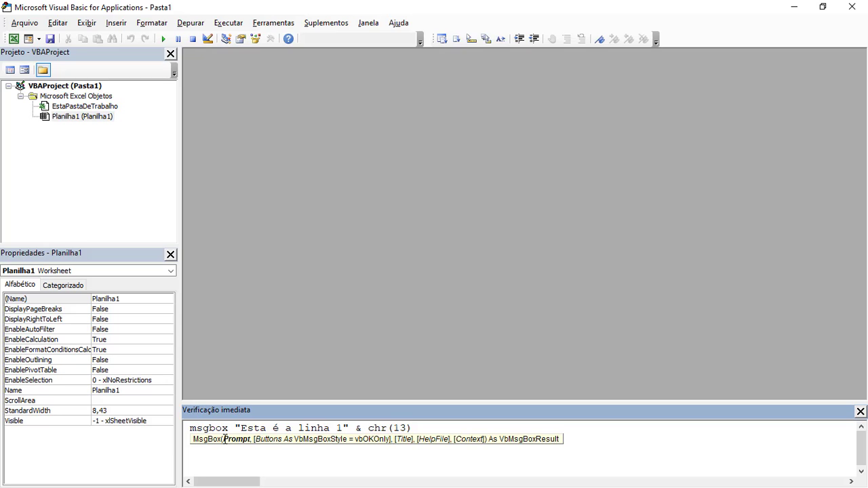
{"action": "type", "text": "  & "}
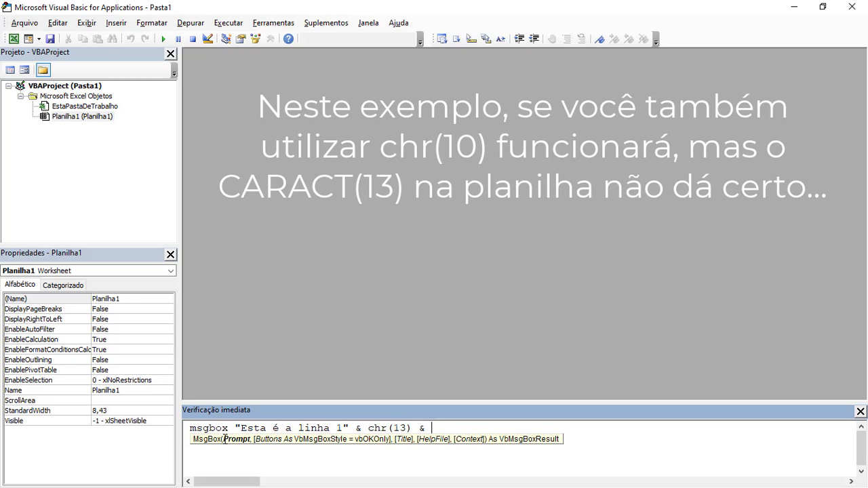
{"action": "type", "text": "\"Esta é a linha 2"}
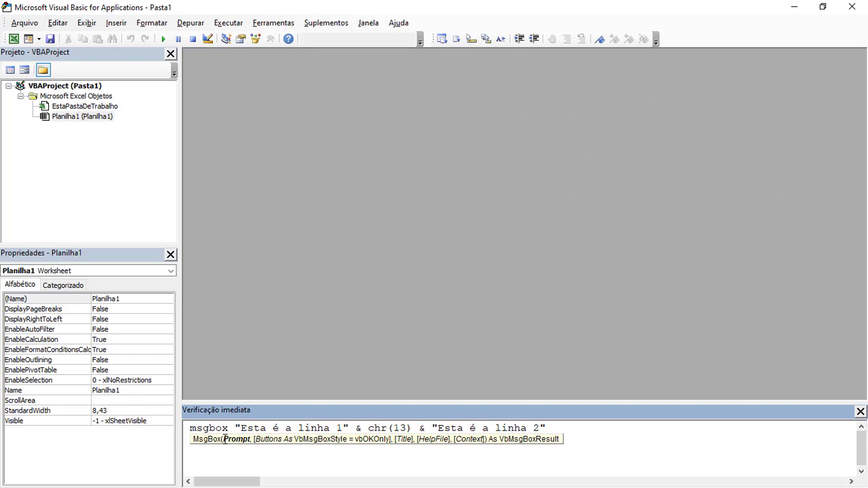
{"action": "type", "text": "\""}
{"action": "key", "text": "Return"}
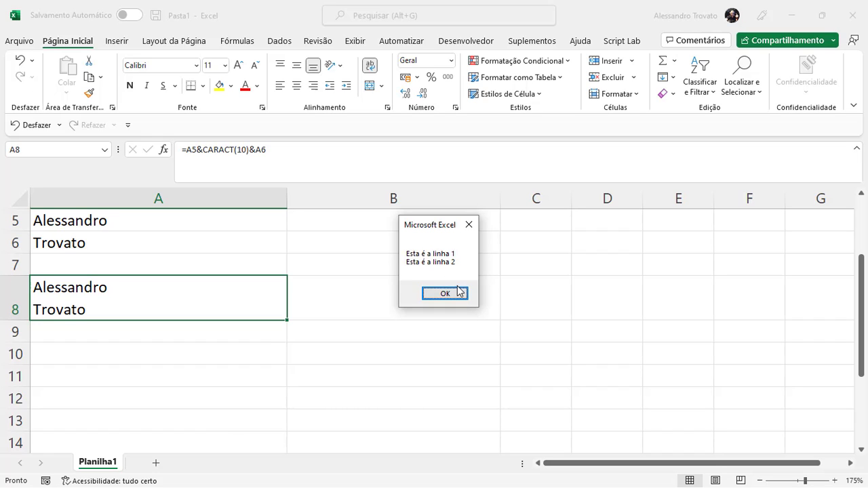
Dismiss the two-line message, minimize the VBA editor, and re-check A8's CARACT(10) formula still wrapping
{"action": "left_click", "coordinate": [467, 226]}
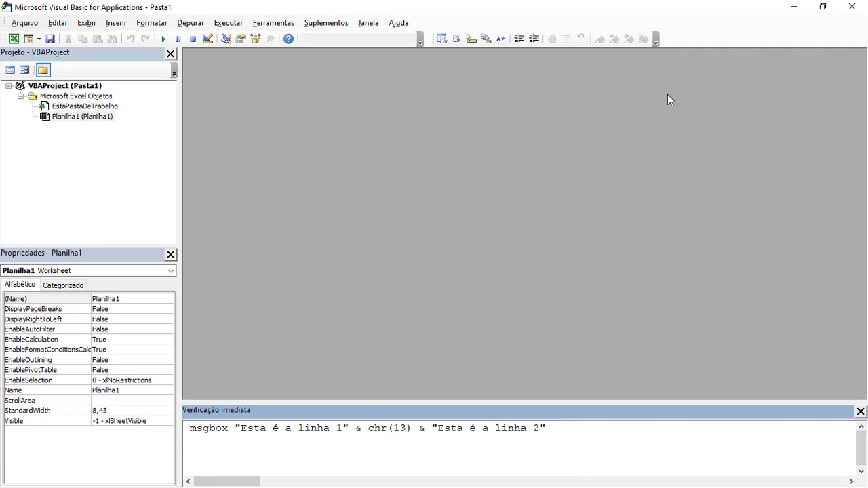
{"action": "left_click", "coordinate": [792, 7]}
{"action": "key", "text": "Up"}
{"action": "key", "text": "Up"}
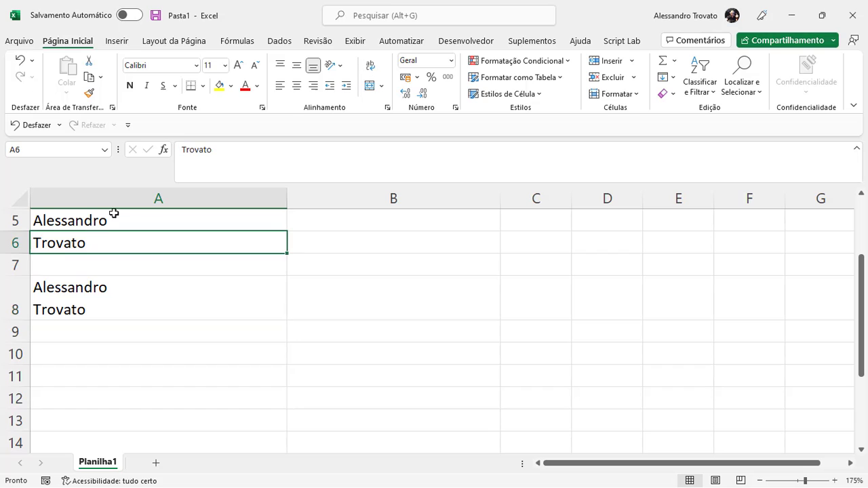
{"action": "left_click", "coordinate": [178, 299]}
{"action": "double_click", "coordinate": [183, 316]}
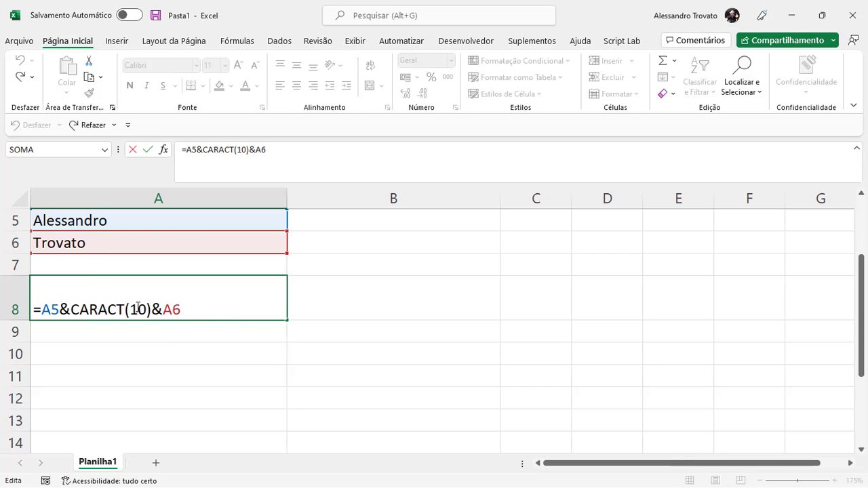
{"action": "key", "text": "ctrl+Return"}
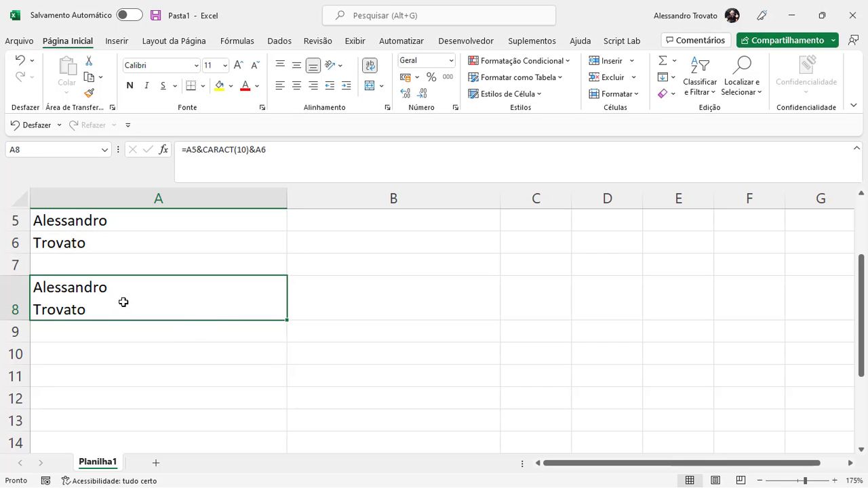